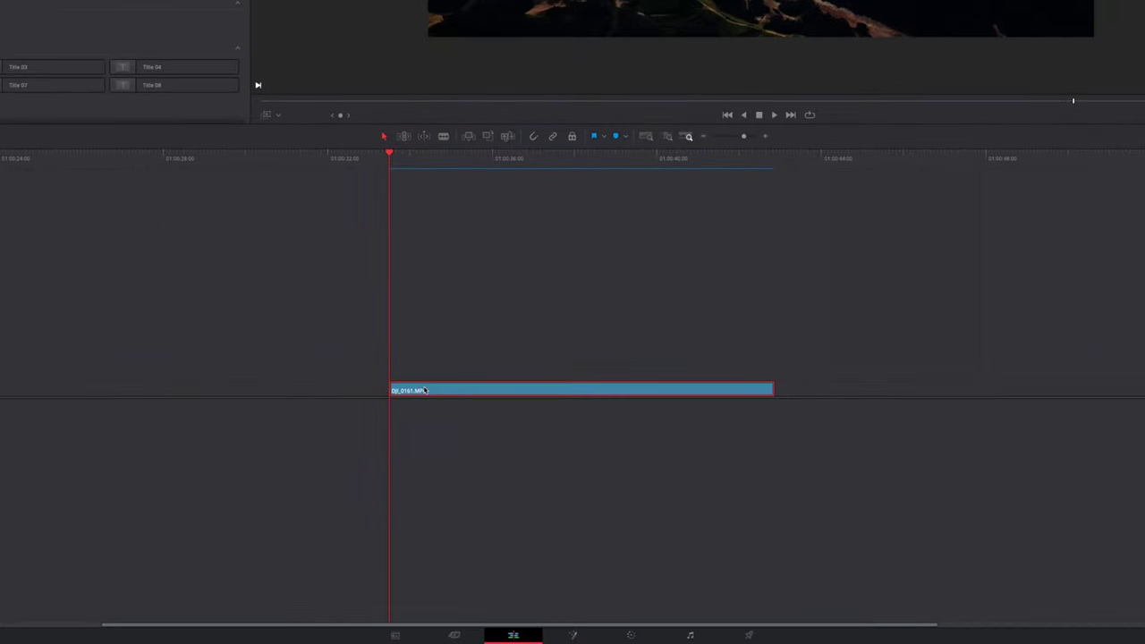
Move DJI_0161.MP4 up to V2 and place a Text+ title on V1 beneath it at the playhead
{"action": "left_click_drag", "start_coordinate": [425, 391], "coordinate": [426, 381]}
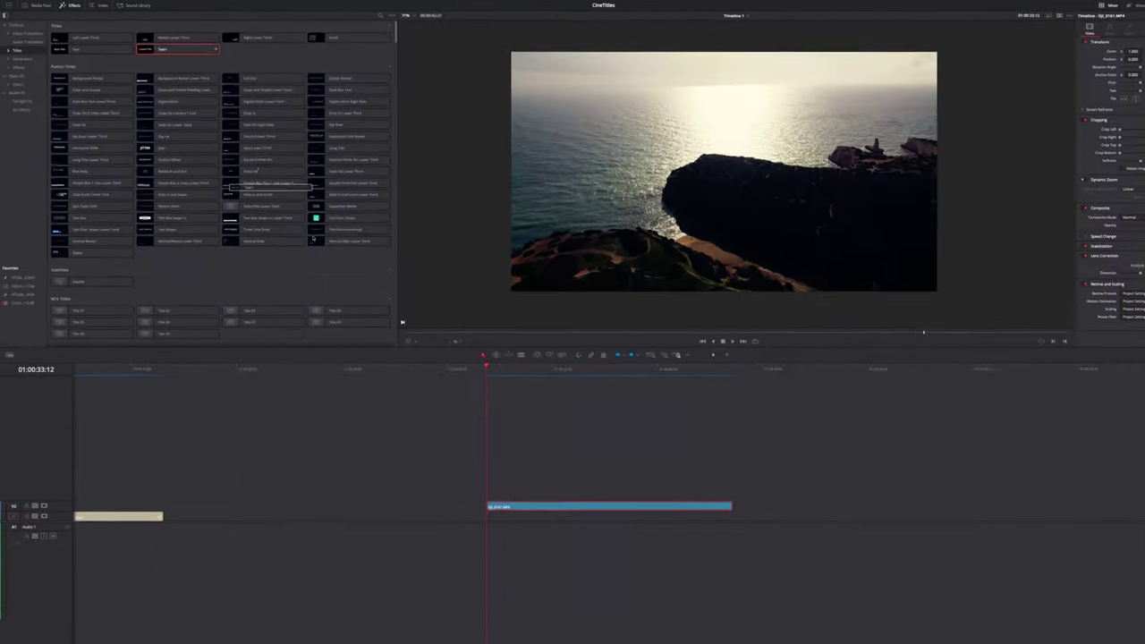
{"action": "left_click_drag", "start_coordinate": [300, 87], "coordinate": [719, 643]}
{"action": "left_click_drag", "start_coordinate": [438, 434], "coordinate": [463, 497]}
{"action": "left_click", "coordinate": [480, 492]}
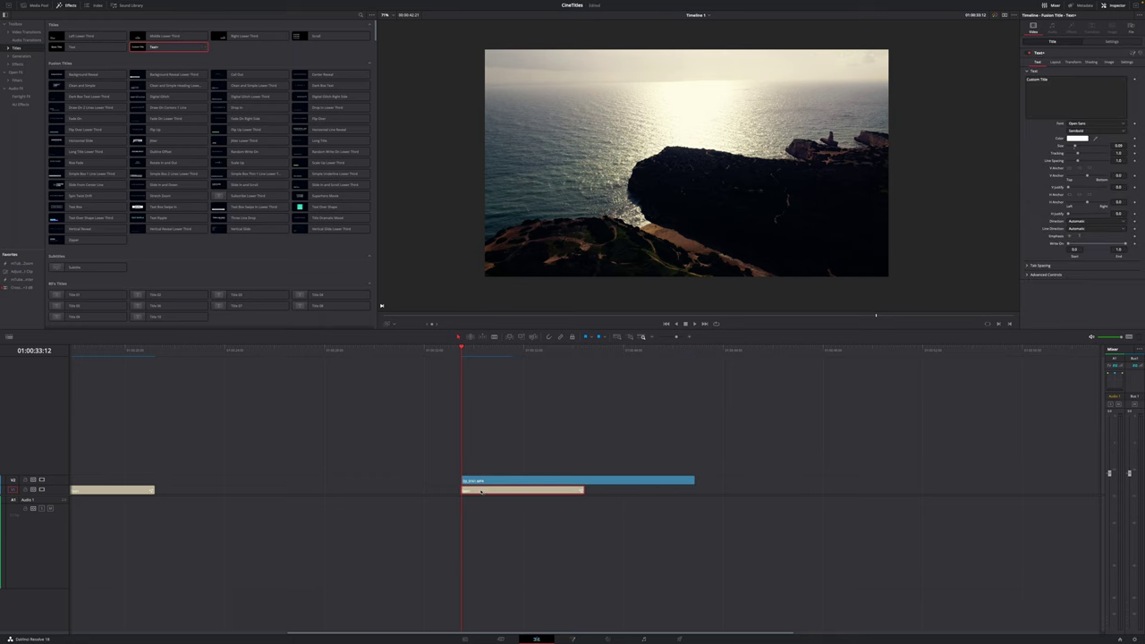
Disable the drone clip to reveal the title beneath it
{"action": "key", "text": "space"}
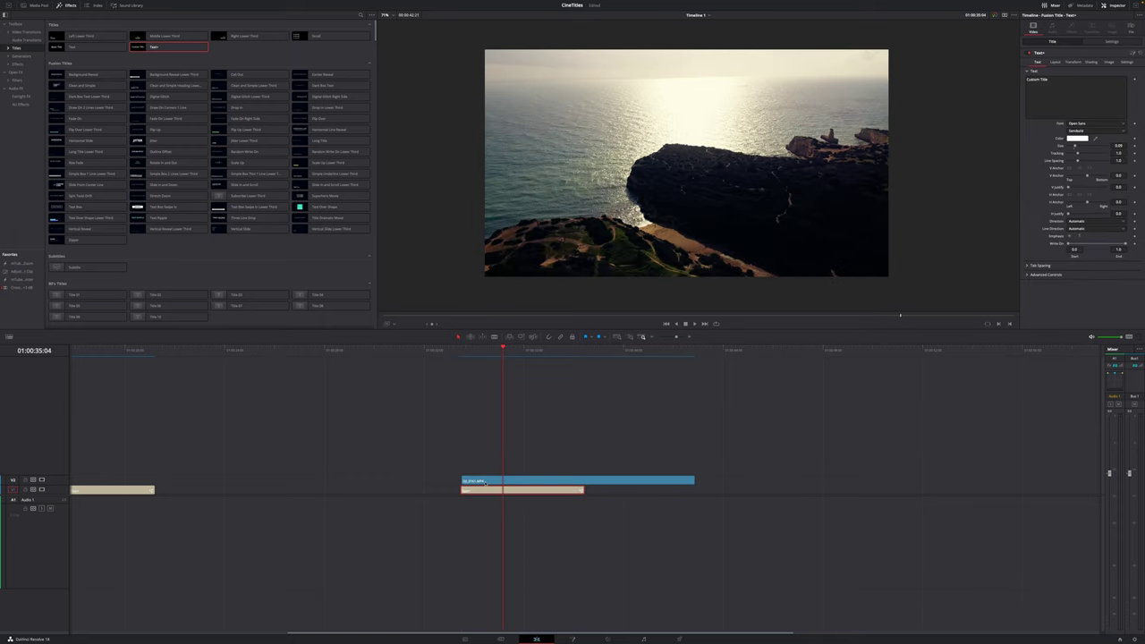
{"action": "left_click", "coordinate": [485, 481]}
{"action": "key", "text": "d"}
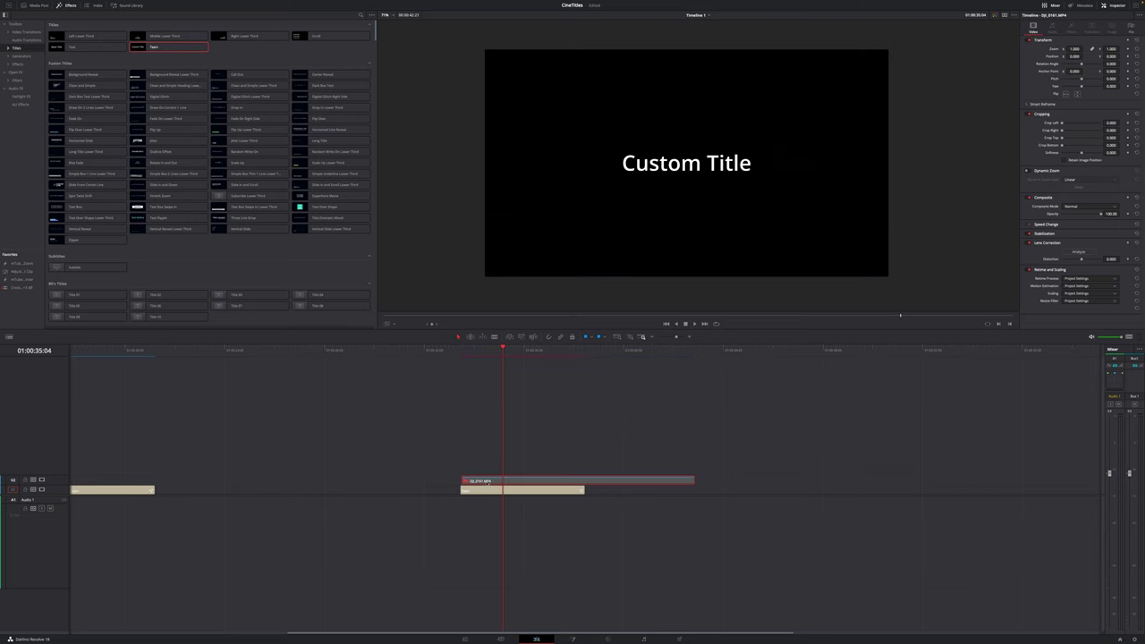
Replace the Custom Title text with PORTUGAL
{"action": "left_click", "coordinate": [492, 489]}
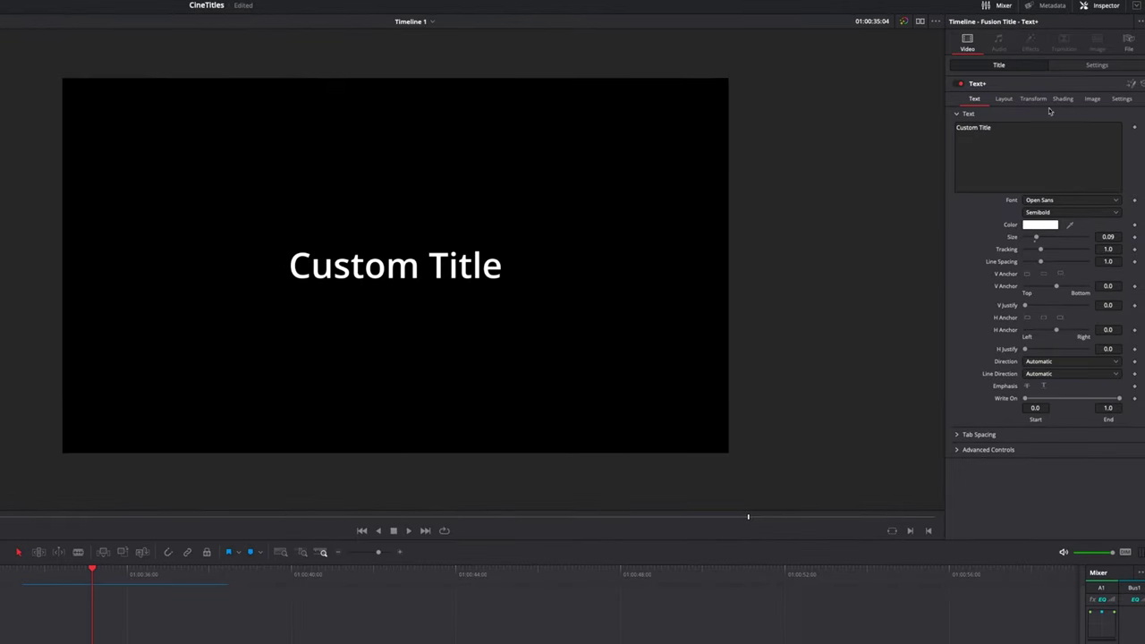
{"action": "left_click", "coordinate": [1010, 133]}
{"action": "key", "text": "ctrl+a"}
{"action": "type", "text": "P"}
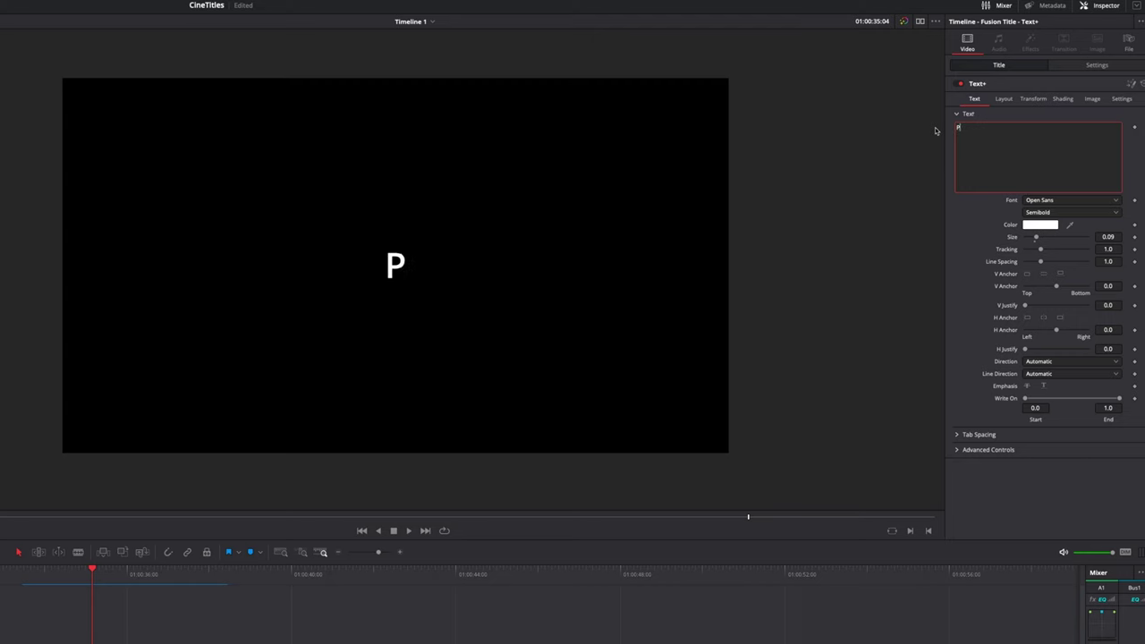
{"action": "type", "text": "ORTUG"}
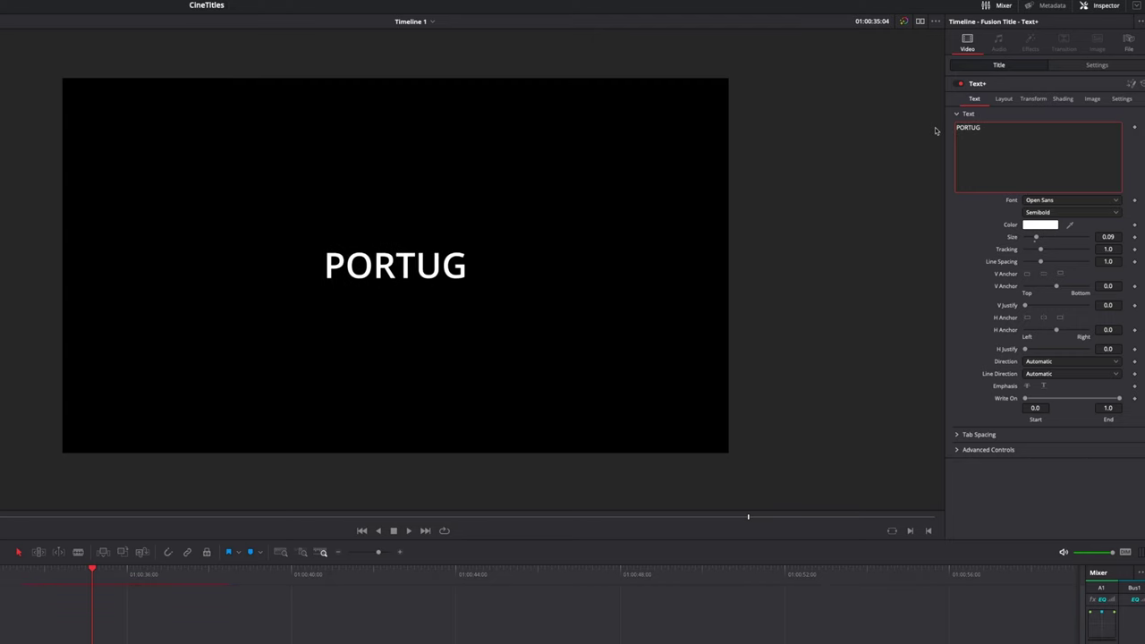
{"action": "type", "text": "LA"}
{"action": "key", "text": "BackSpace"}
{"action": "key", "text": "BackSpace"}
{"action": "type", "text": "AL"}
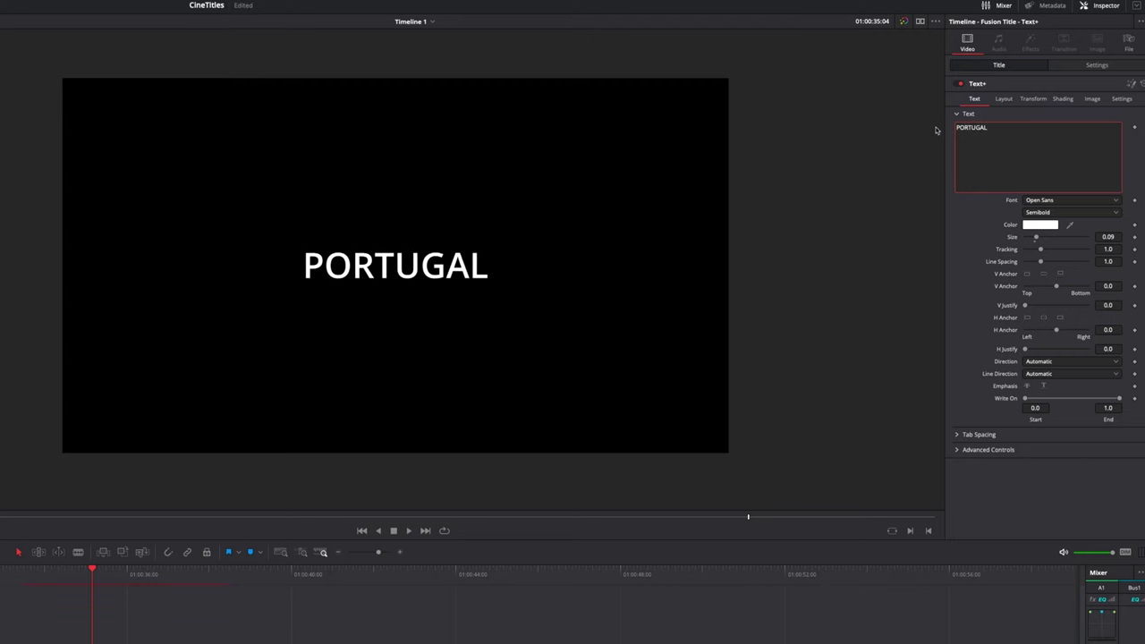
Set the PORTUGAL title's font to Impact and its size to 0.3622
{"action": "left_click", "coordinate": [1044, 202]}
{"action": "key", "text": "i"}
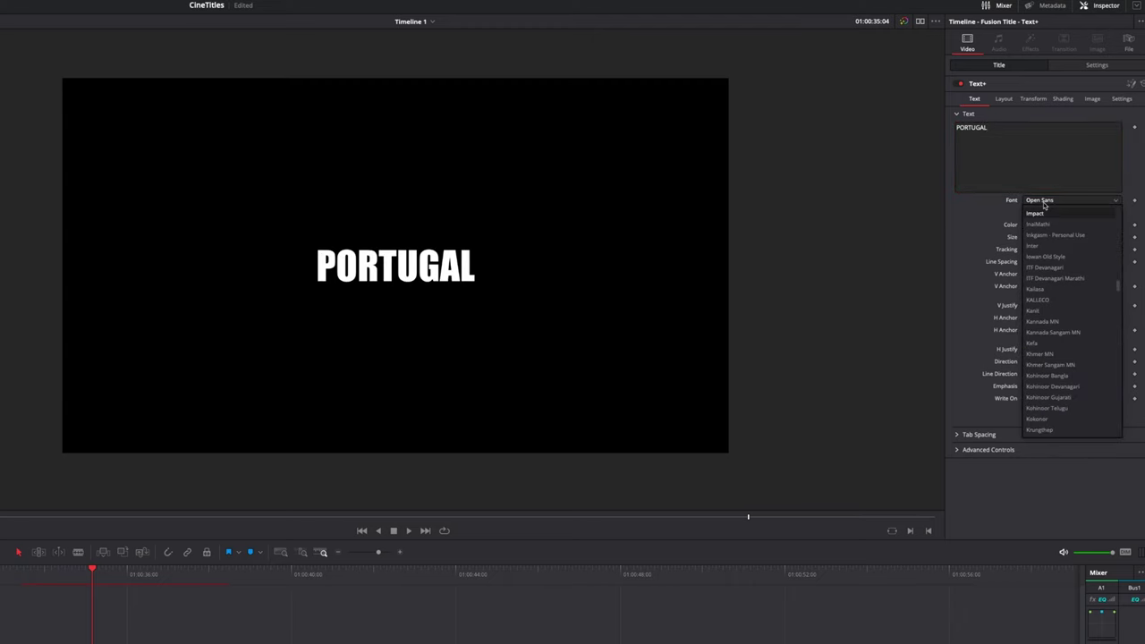
{"action": "key", "text": "Return"}
{"action": "left_click_drag", "start_coordinate": [1039, 237], "coordinate": [1073, 244]}
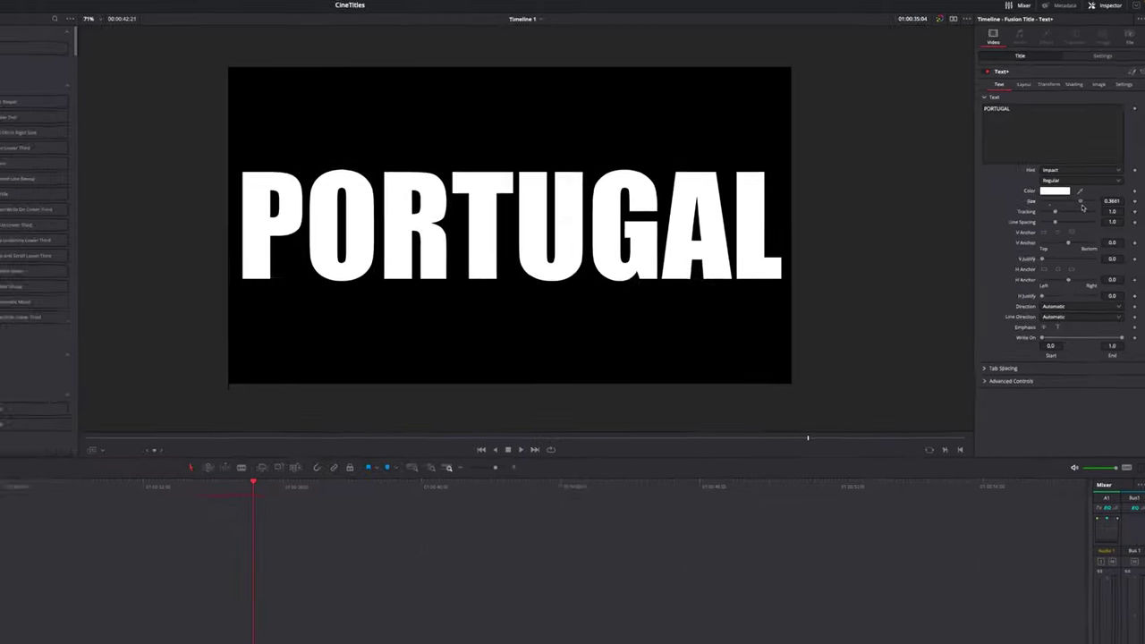
Re-enable the drone clip, nudge the PORTUGAL title a few frames later, and reselect the drone clip
{"action": "left_click", "coordinate": [523, 480]}
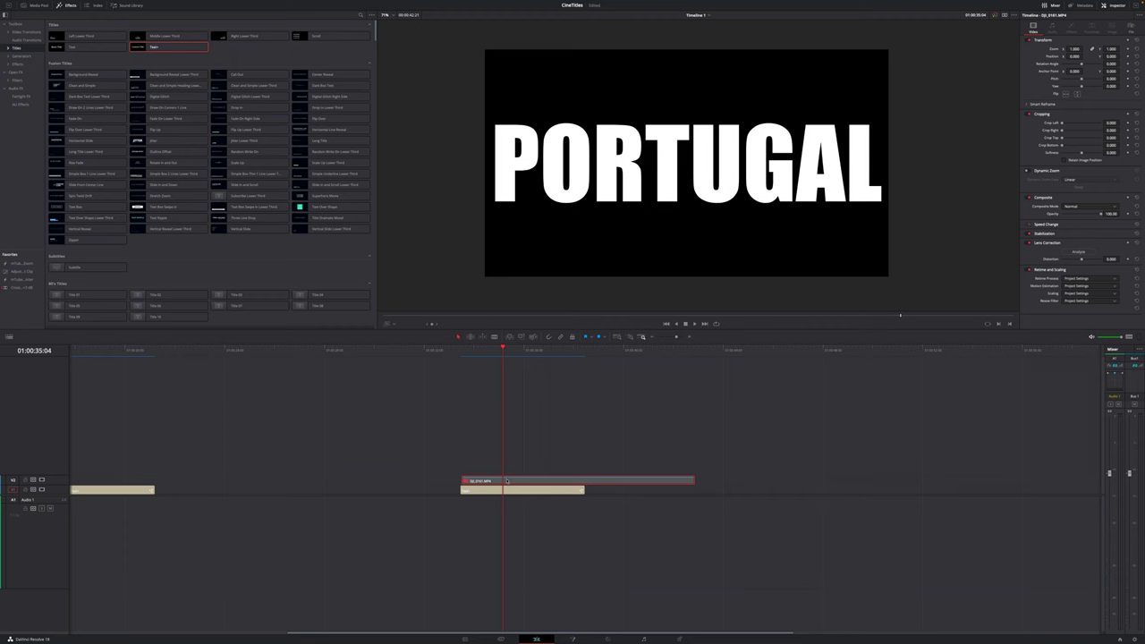
{"action": "key", "text": "d"}
{"action": "left_click", "coordinate": [503, 491]}
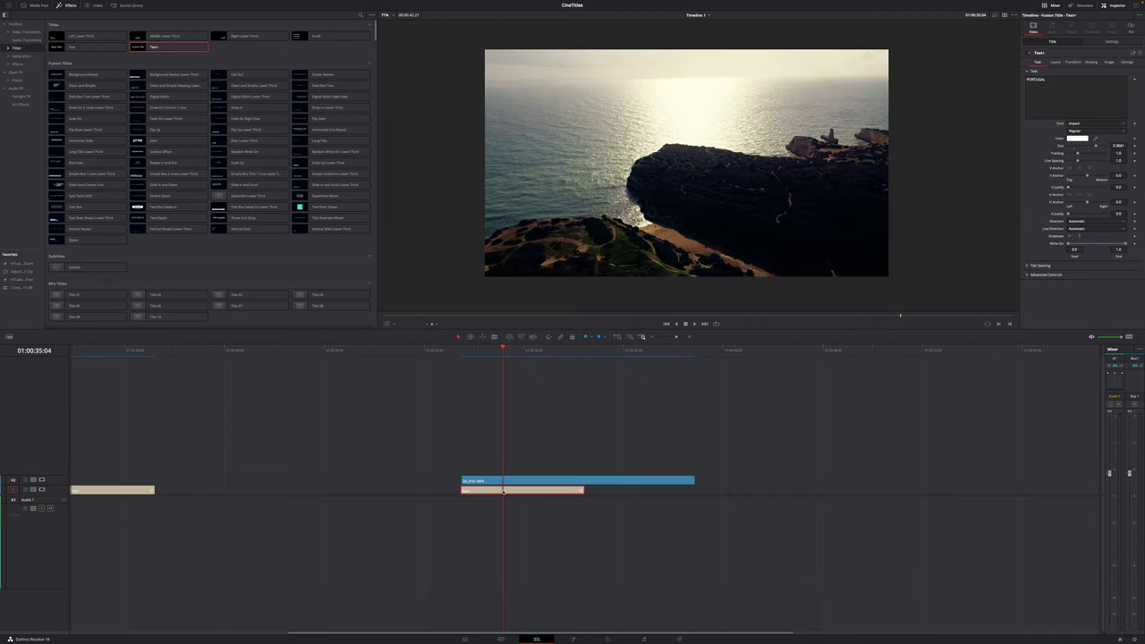
{"action": "left_click_drag", "start_coordinate": [504, 491], "coordinate": [504, 489]}
{"action": "left_click", "coordinate": [485, 481]}
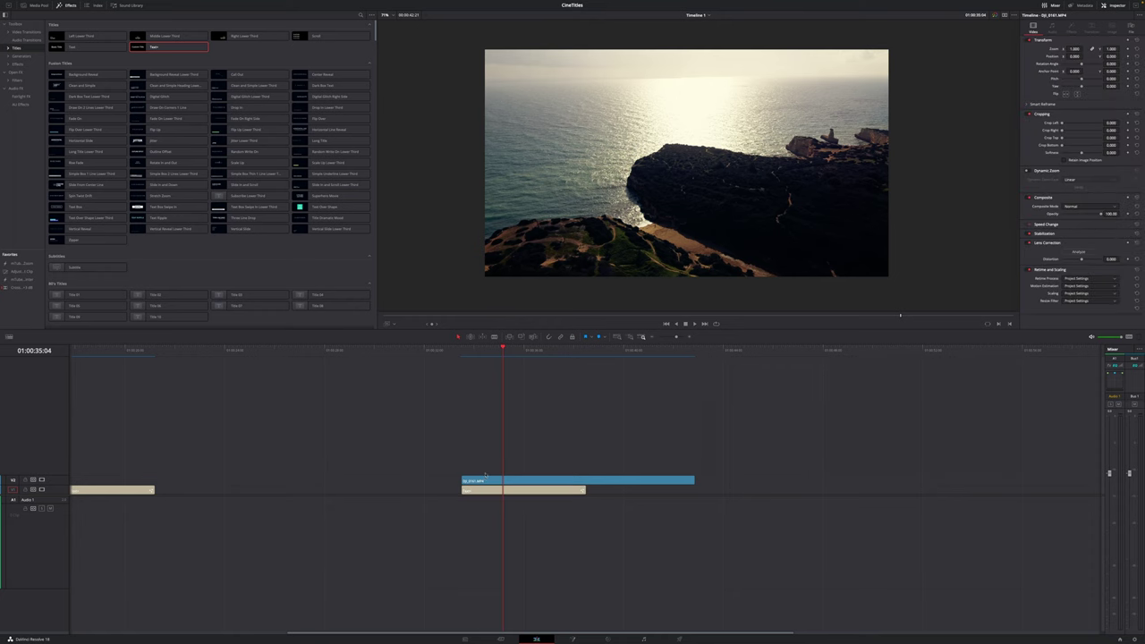
{"action": "left_click", "coordinate": [483, 481]}
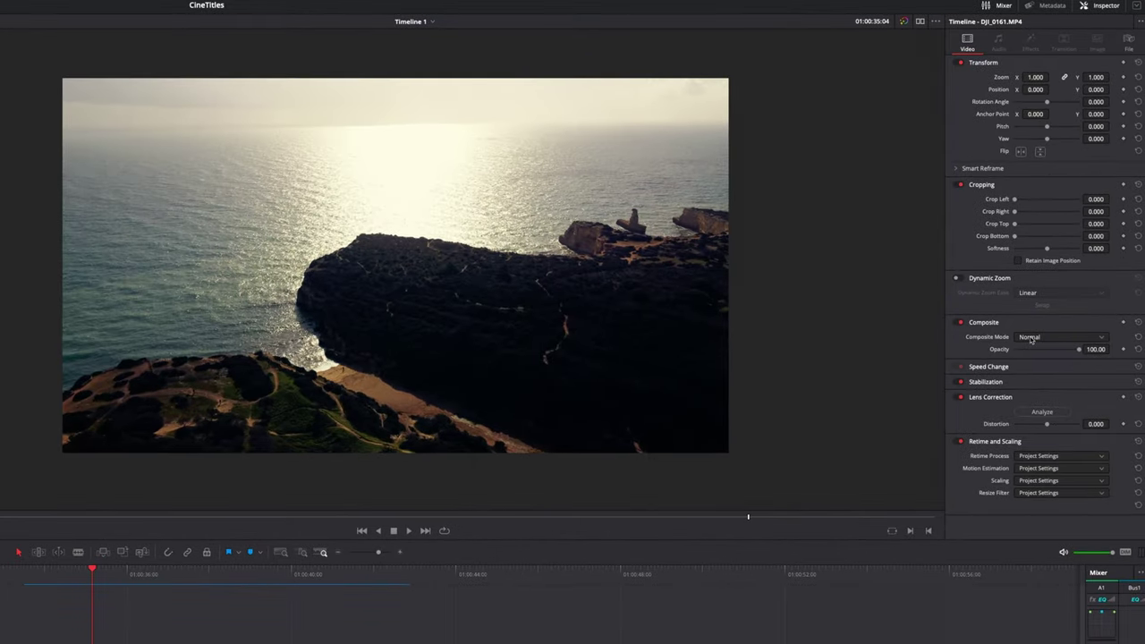
Set the drone clip's Composite Mode to Multiply and play back the masked PORTUGAL title
{"action": "left_click", "coordinate": [1031, 338]}
{"action": "scroll", "coordinate": [1038, 398], "scroll_direction": "down", "scroll_amount": 3}
{"action": "left_click", "coordinate": [1034, 398]}
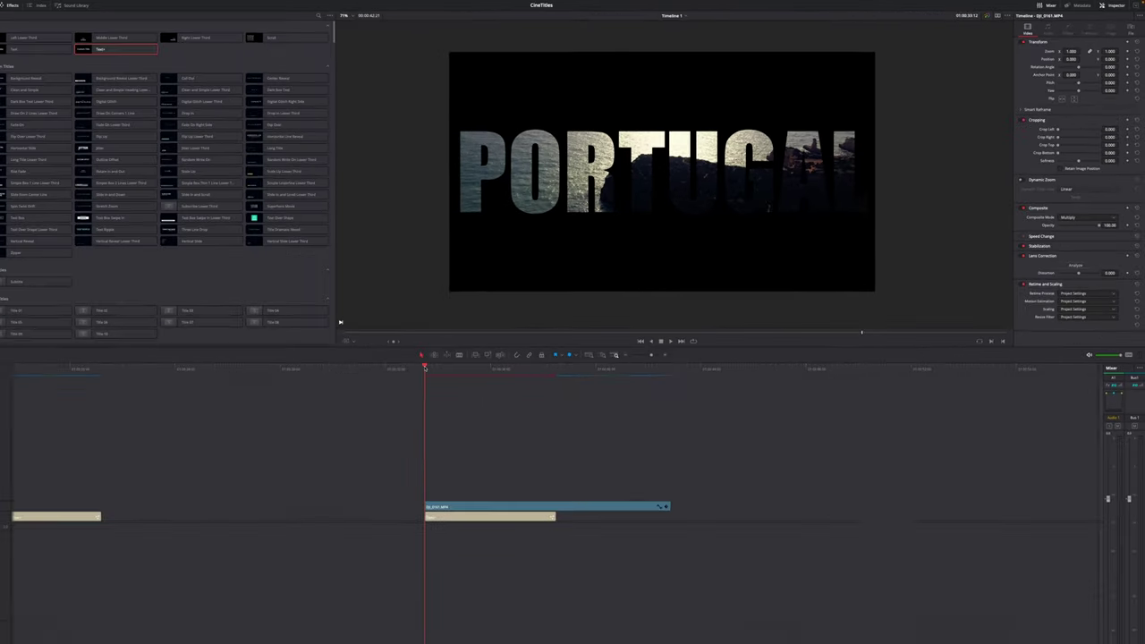
{"action": "key", "text": "space"}
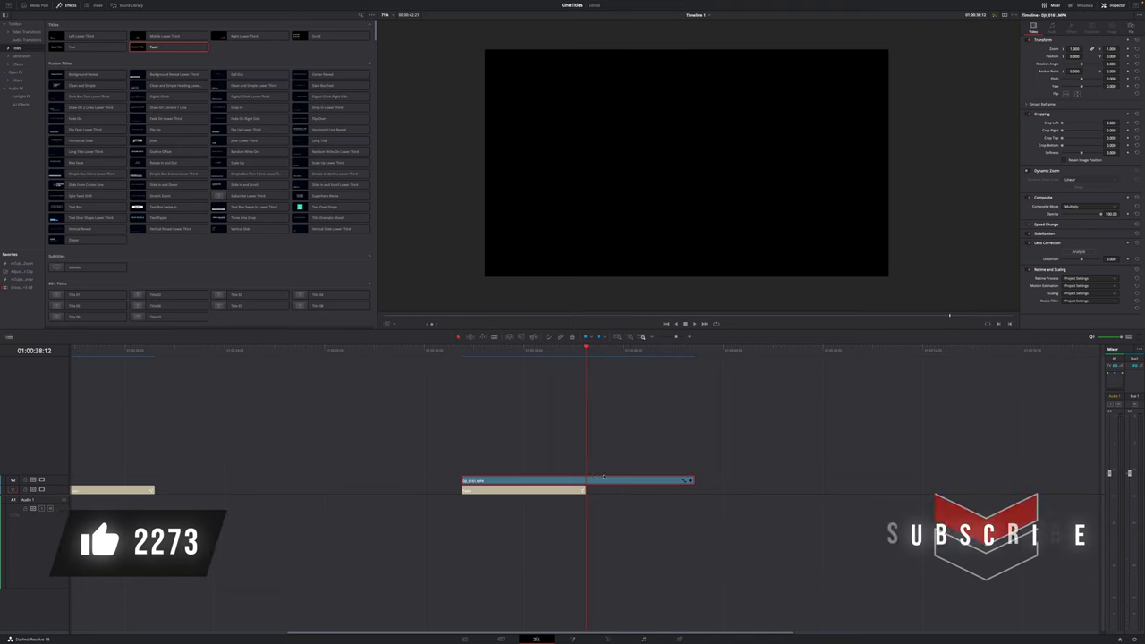
Blade the drone clip at the playhead and set the second piece's Composite Mode back to Normal
{"action": "key", "text": "ctrl+b"}
{"action": "left_click", "coordinate": [600, 482]}
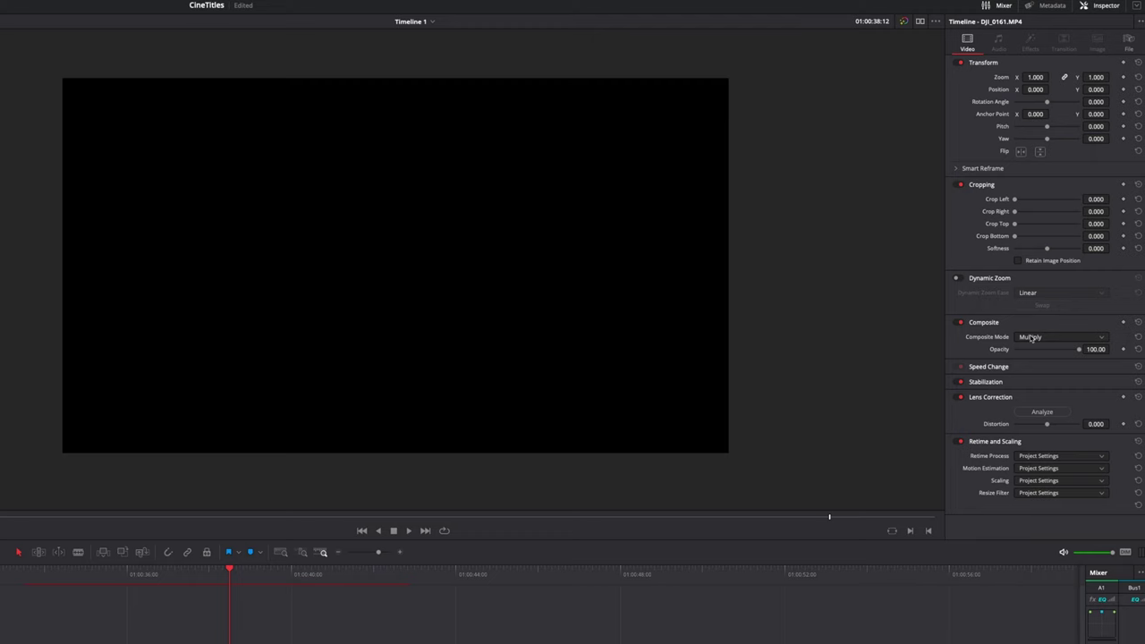
{"action": "left_click", "coordinate": [1032, 338]}
{"action": "scroll", "coordinate": [1032, 338], "scroll_direction": "up", "scroll_amount": 10}
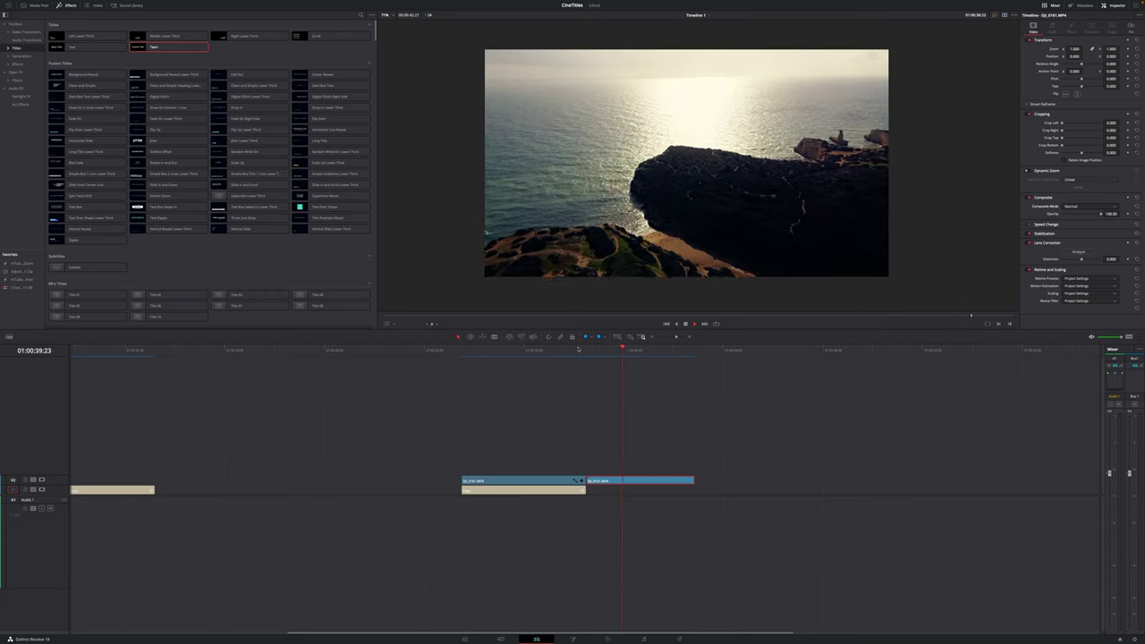
Return to the PORTUGAL title, select it, and show its Inspector Settings
{"action": "left_click", "coordinate": [475, 372]}
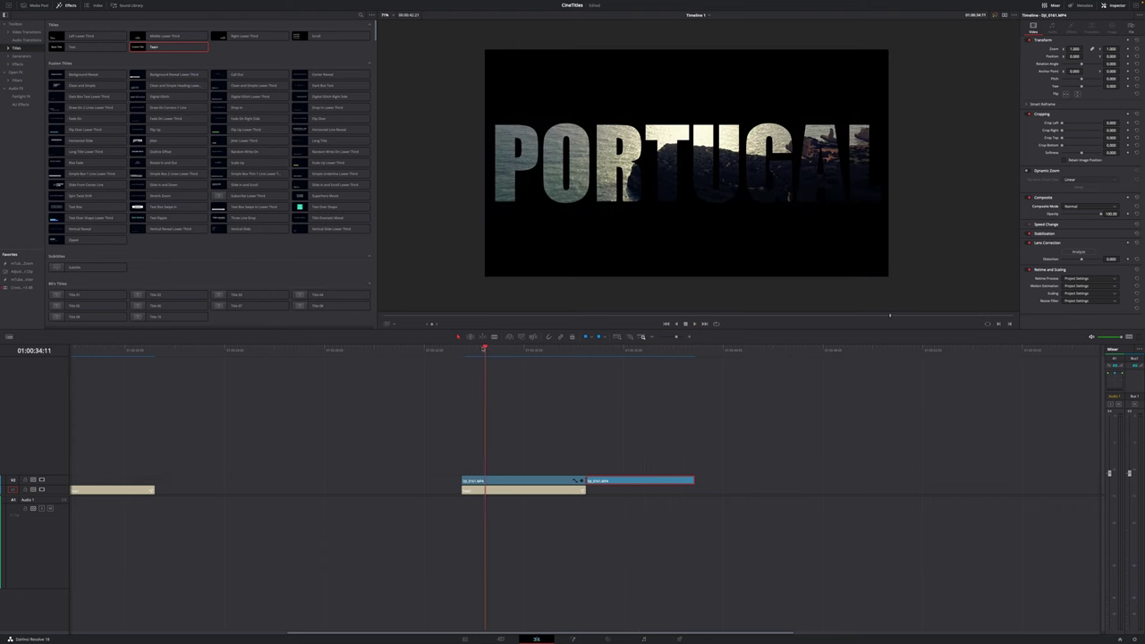
{"action": "left_click", "coordinate": [485, 494]}
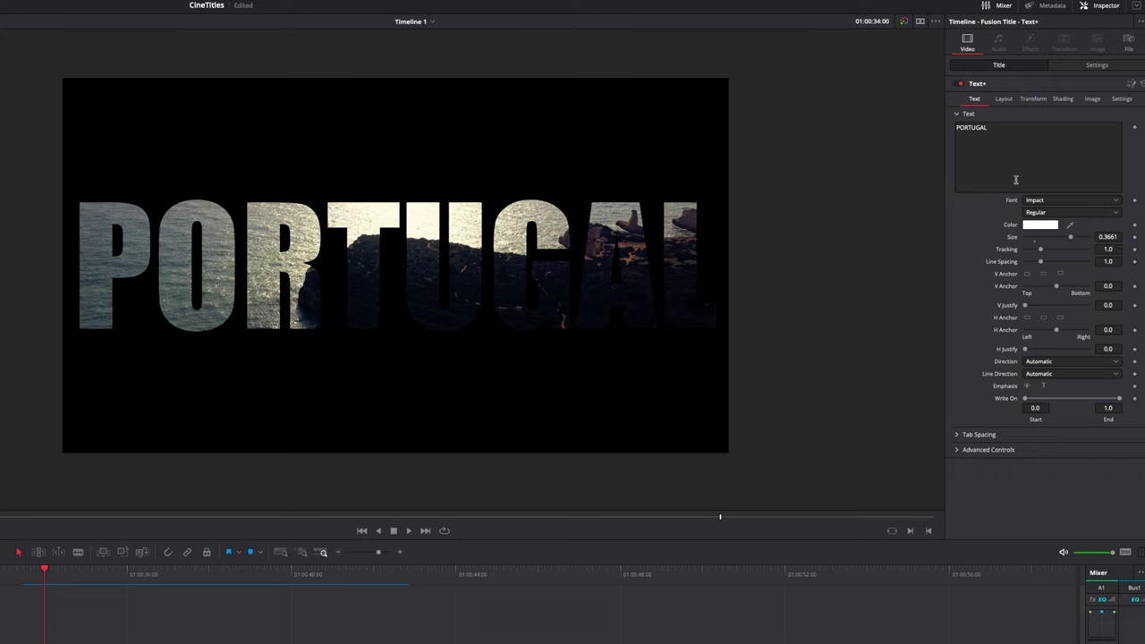
{"action": "left_click", "coordinate": [1094, 66]}
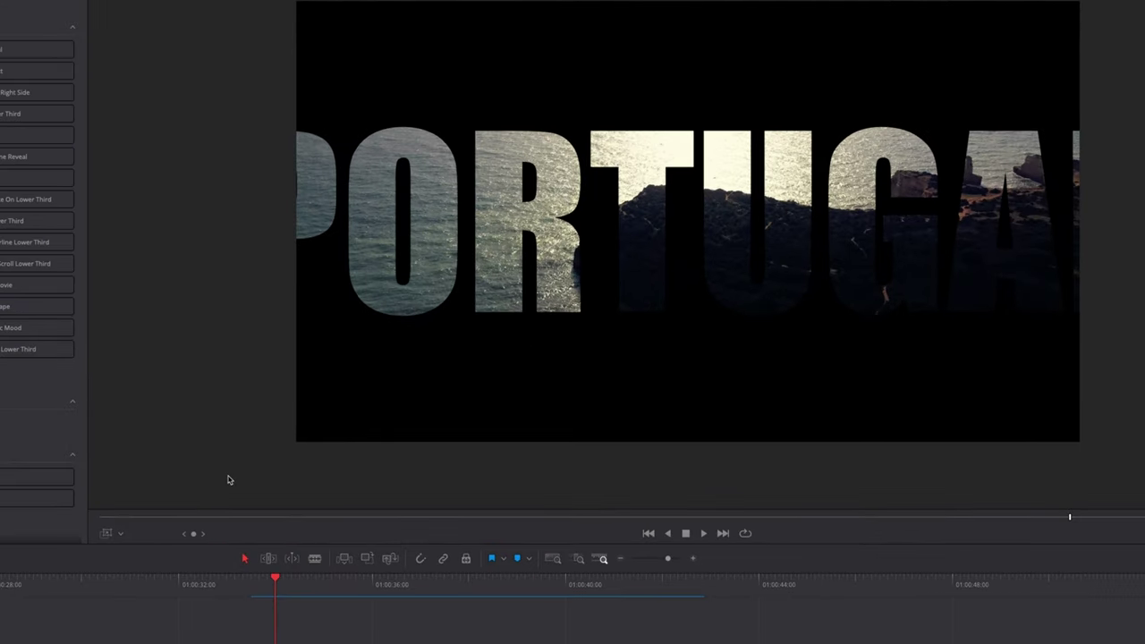
With the Dynamic Zoom overlay, enlarge the start box past the frame, shrink the end box to the centre, and preview
{"action": "left_click", "coordinate": [121, 534]}
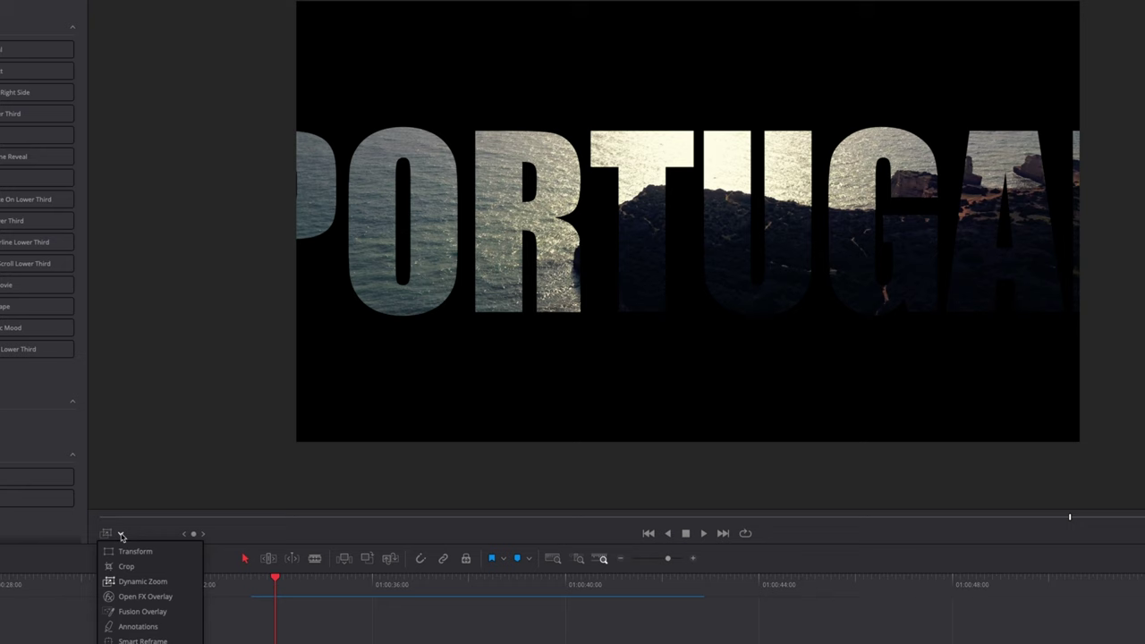
{"action": "left_click", "coordinate": [138, 582]}
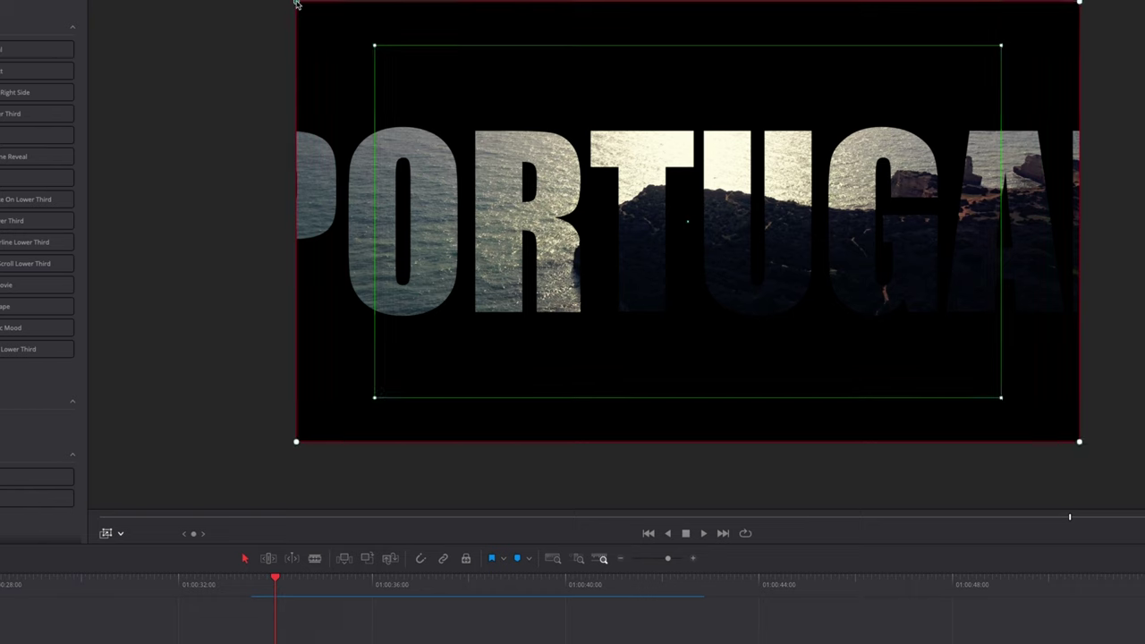
{"action": "left_click_drag", "start_coordinate": [300, 6], "coordinate": [558, 178]}
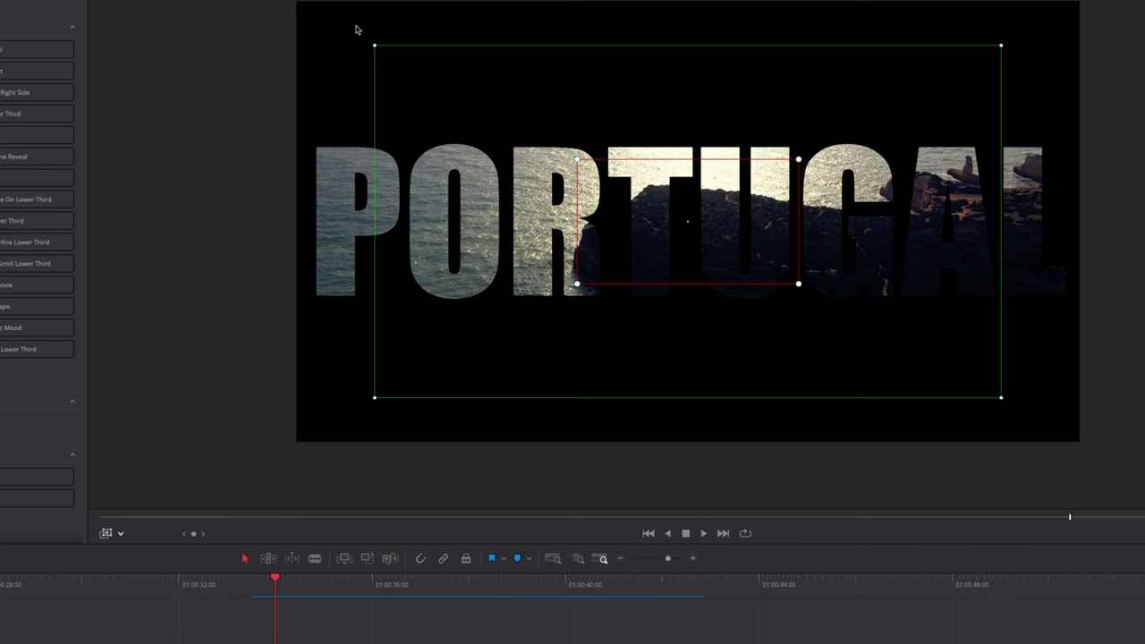
{"action": "left_click_drag", "start_coordinate": [375, 45], "coordinate": [288, 0]}
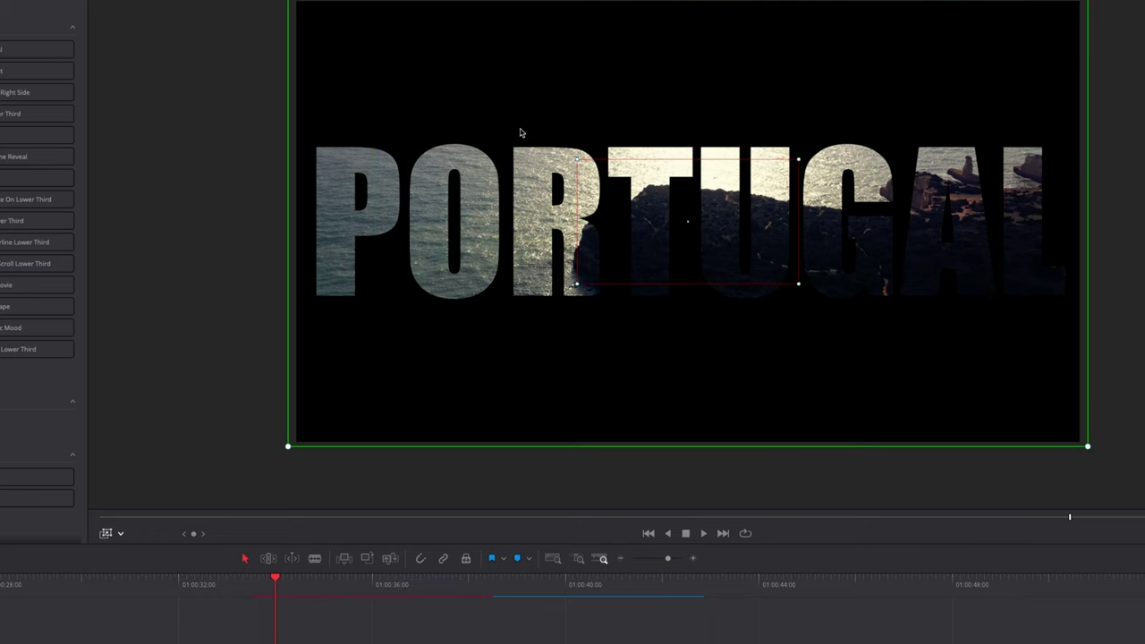
{"action": "left_click_drag", "start_coordinate": [577, 161], "coordinate": [659, 222]}
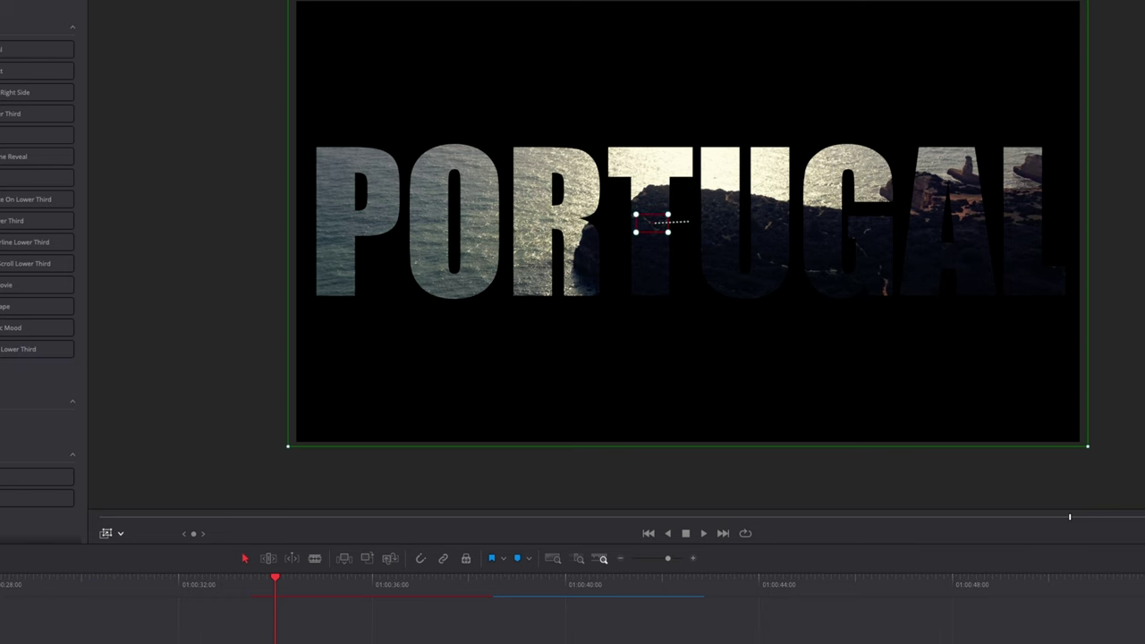
{"action": "left_click", "coordinate": [403, 415]}
{"action": "key", "text": "space"}
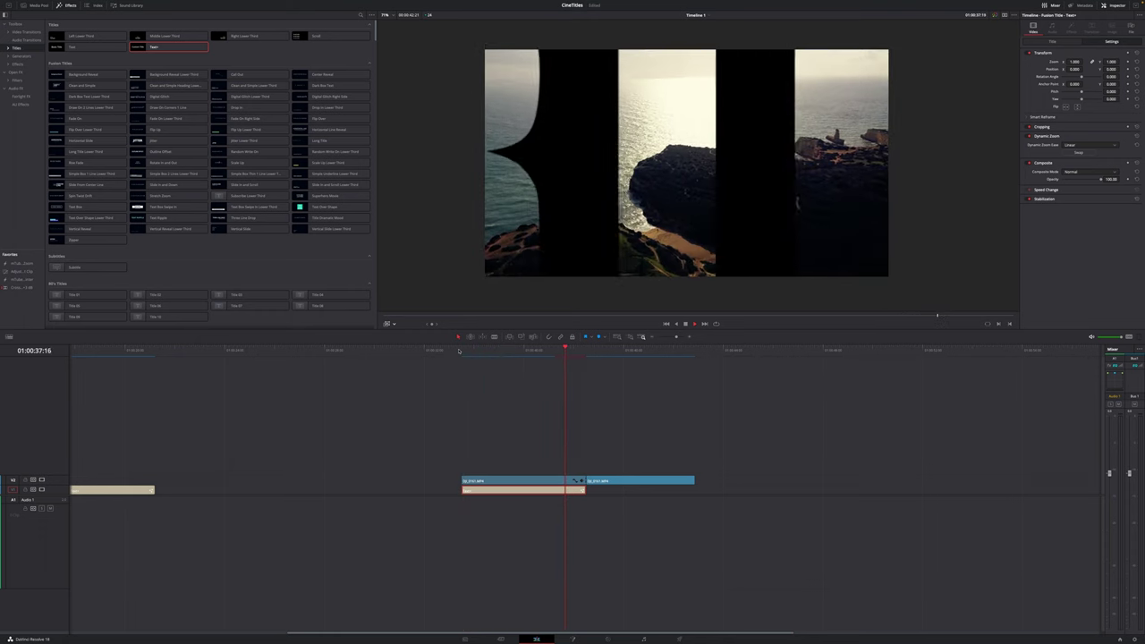
Set the PORTUGAL title's Dynamic Zoom Ease to Ease In and Out
{"action": "left_click", "coordinate": [464, 349]}
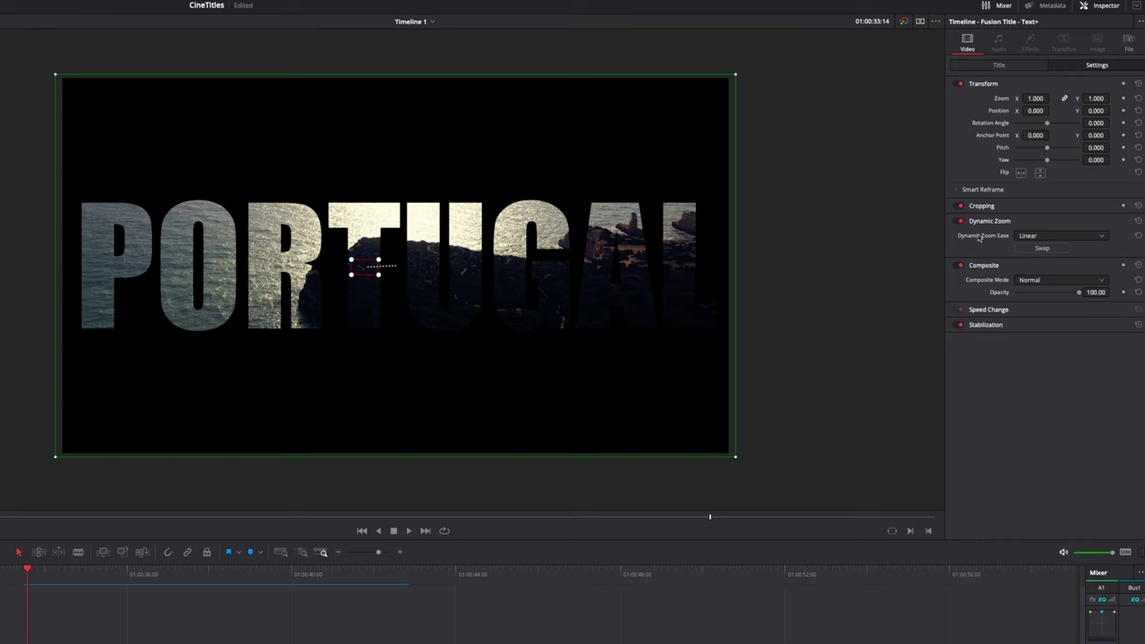
{"action": "left_click", "coordinate": [1035, 236]}
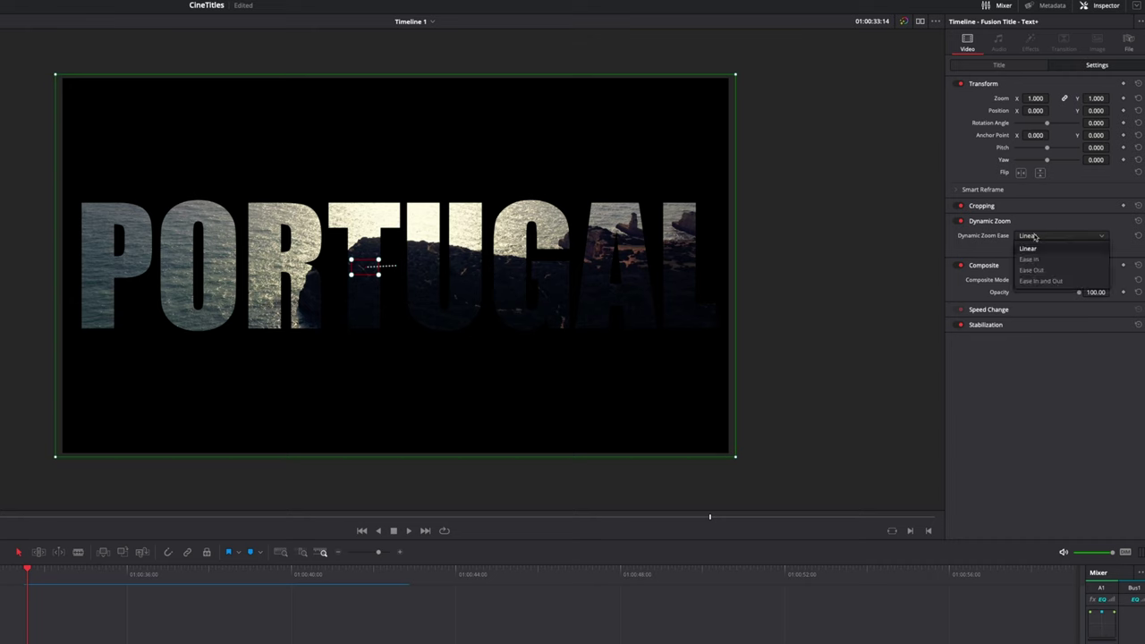
{"action": "left_click", "coordinate": [1042, 282]}
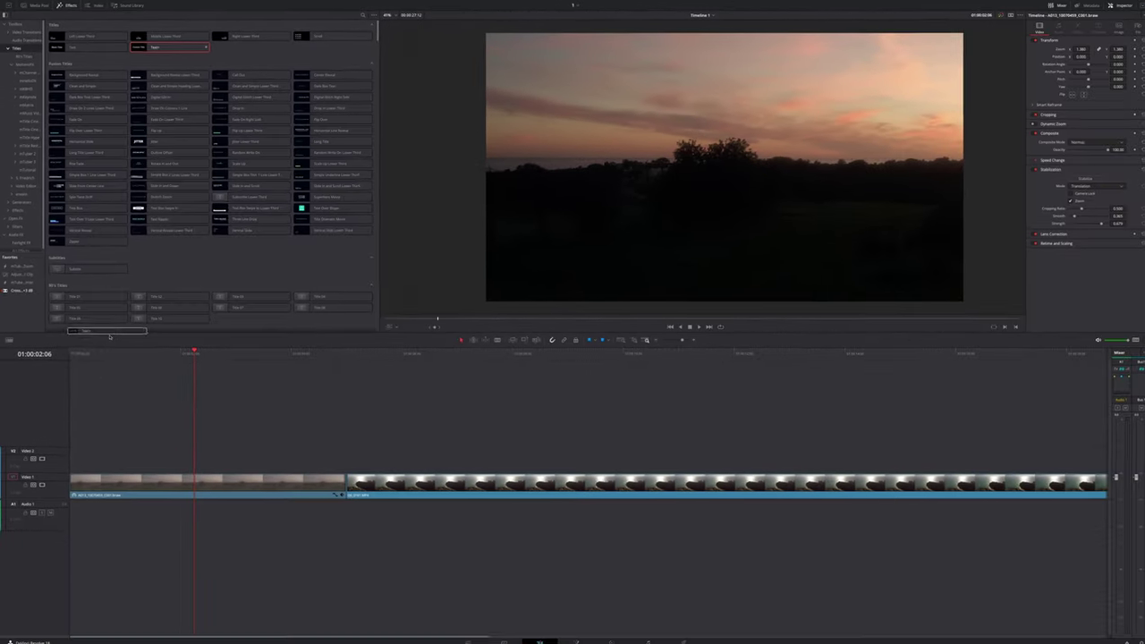
Place a Text+ title on track V2 above the sunset footage
{"action": "left_click_drag", "start_coordinate": [268, 76], "coordinate": [116, 643]}
{"action": "left_click_drag", "start_coordinate": [76, 456], "coordinate": [79, 457]}
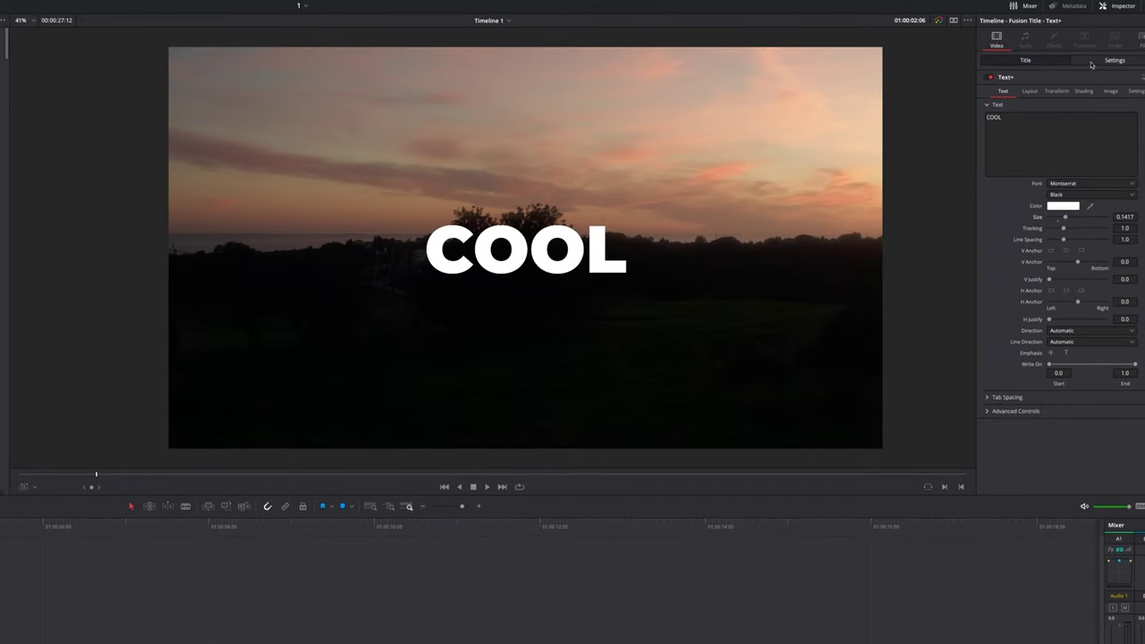
Enable Dynamic Zoom on the COOL title and set its easing to Ease Out by choosing Ease In and swapping
{"action": "left_click", "coordinate": [1091, 63]}
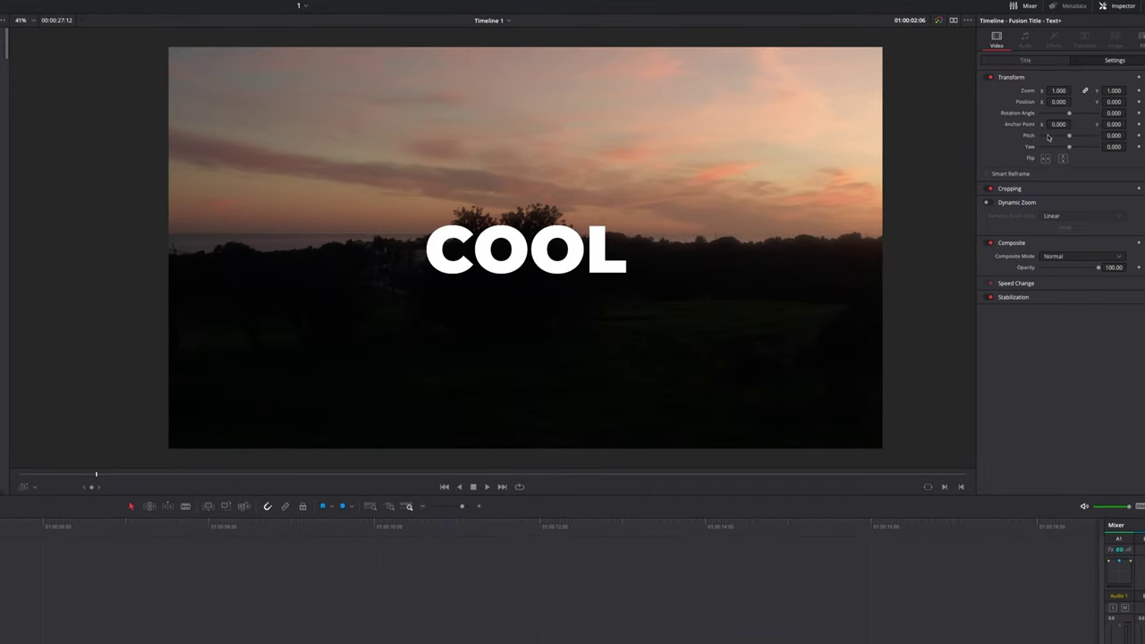
{"action": "left_click", "coordinate": [992, 203]}
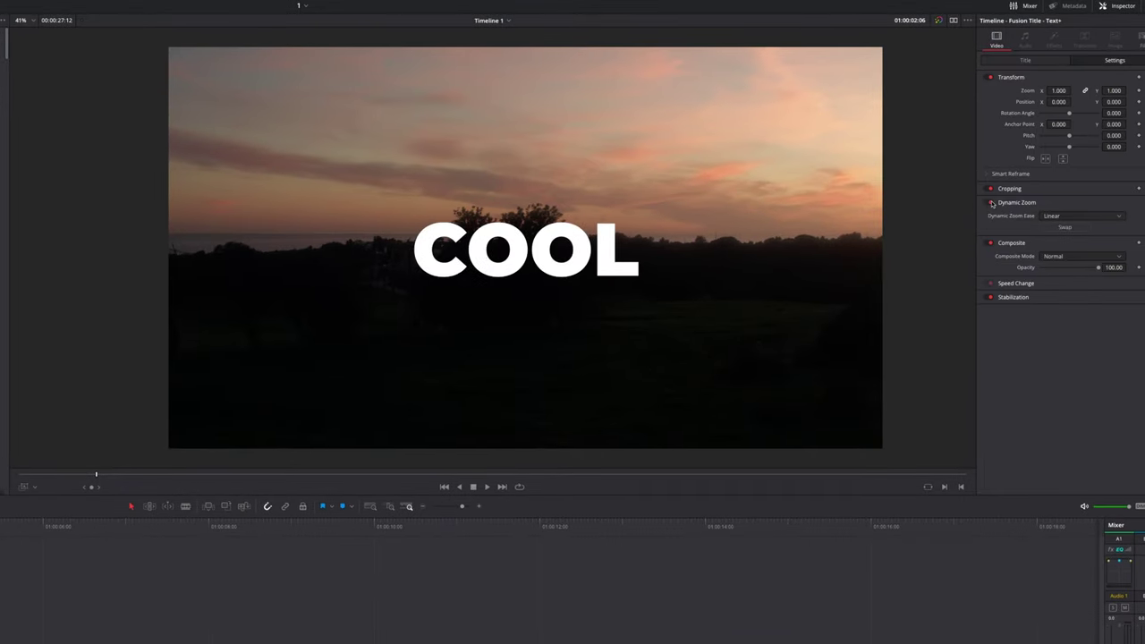
{"action": "left_click", "coordinate": [1053, 217]}
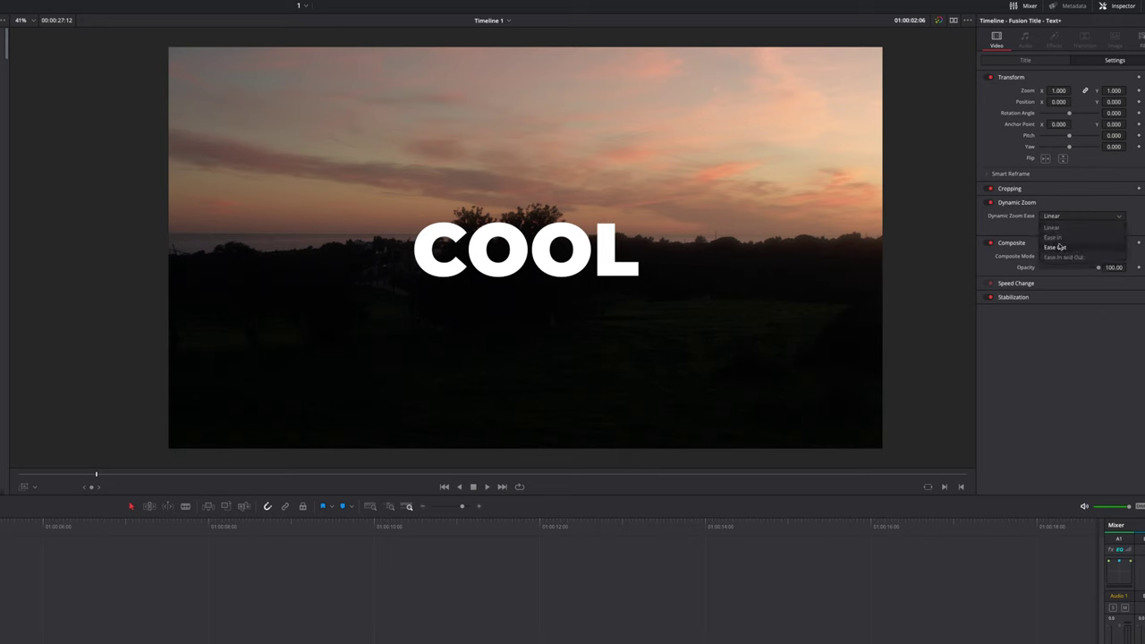
{"action": "left_click", "coordinate": [1056, 237]}
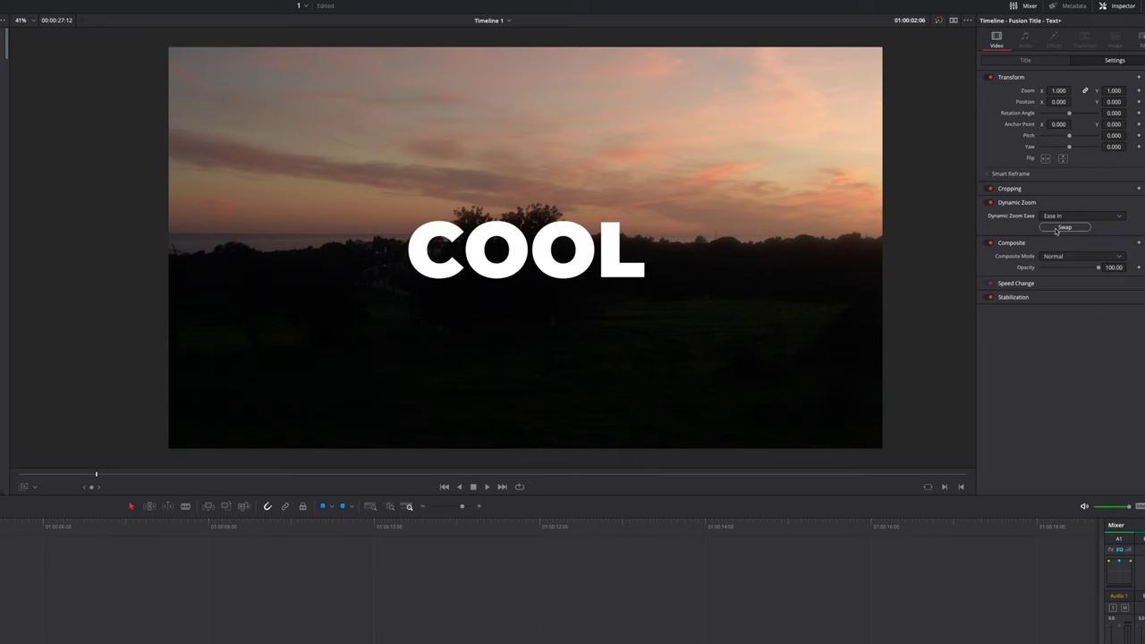
{"action": "left_click", "coordinate": [1058, 229]}
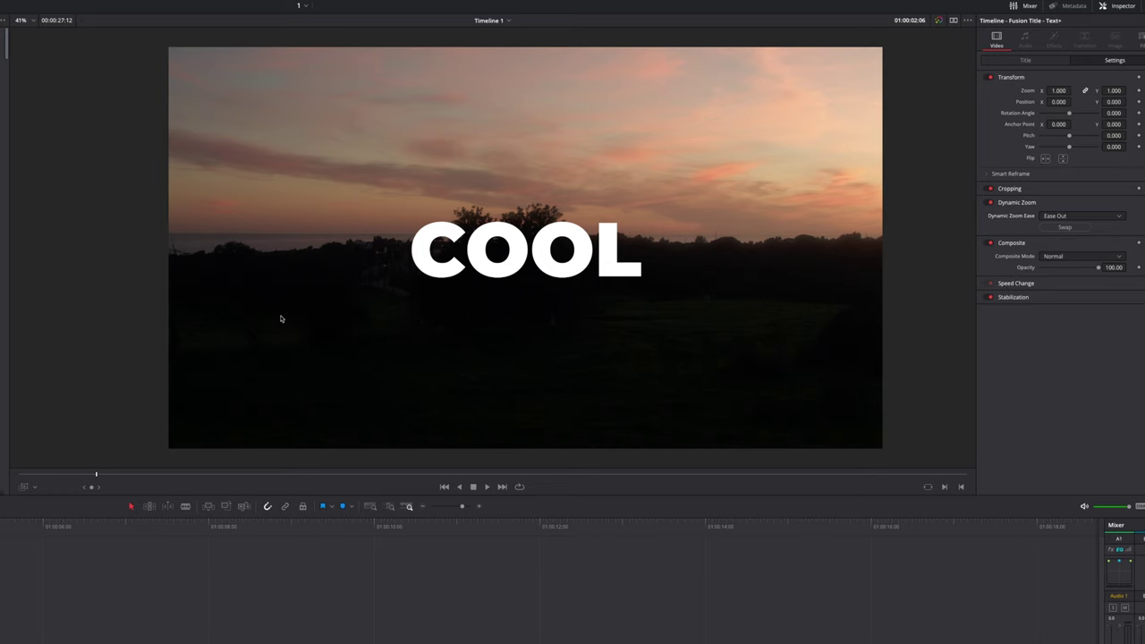
Turn on the Dynamic Zoom overlay and shrink the COOL title's red end frame into the letter O
{"action": "left_click", "coordinate": [27, 488]}
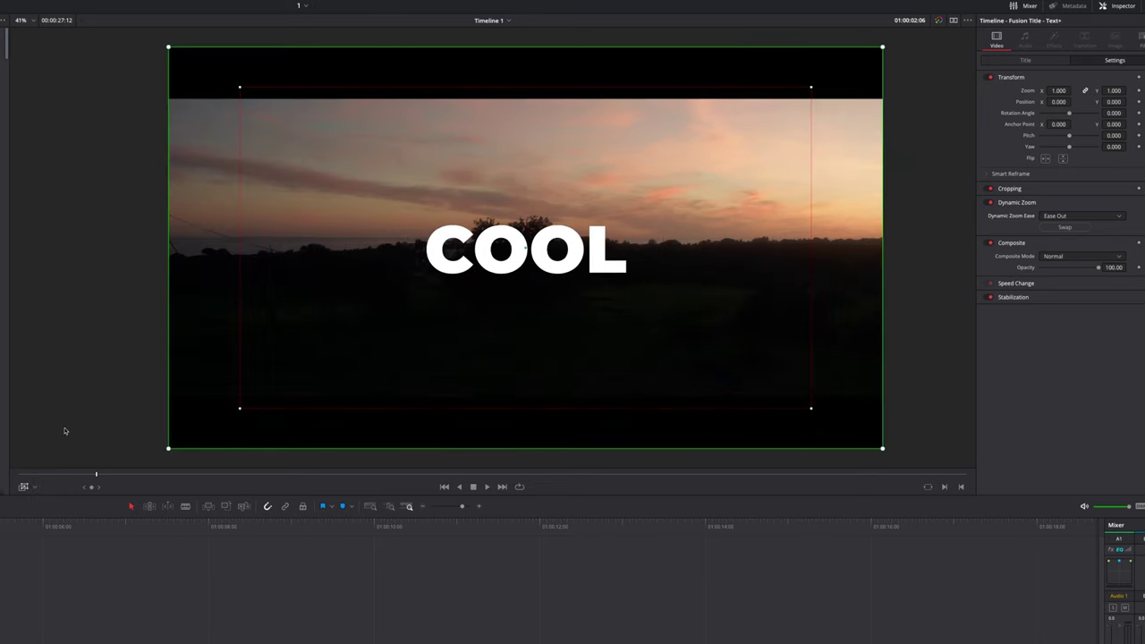
{"action": "left_click_drag", "start_coordinate": [242, 86], "coordinate": [377, 204]}
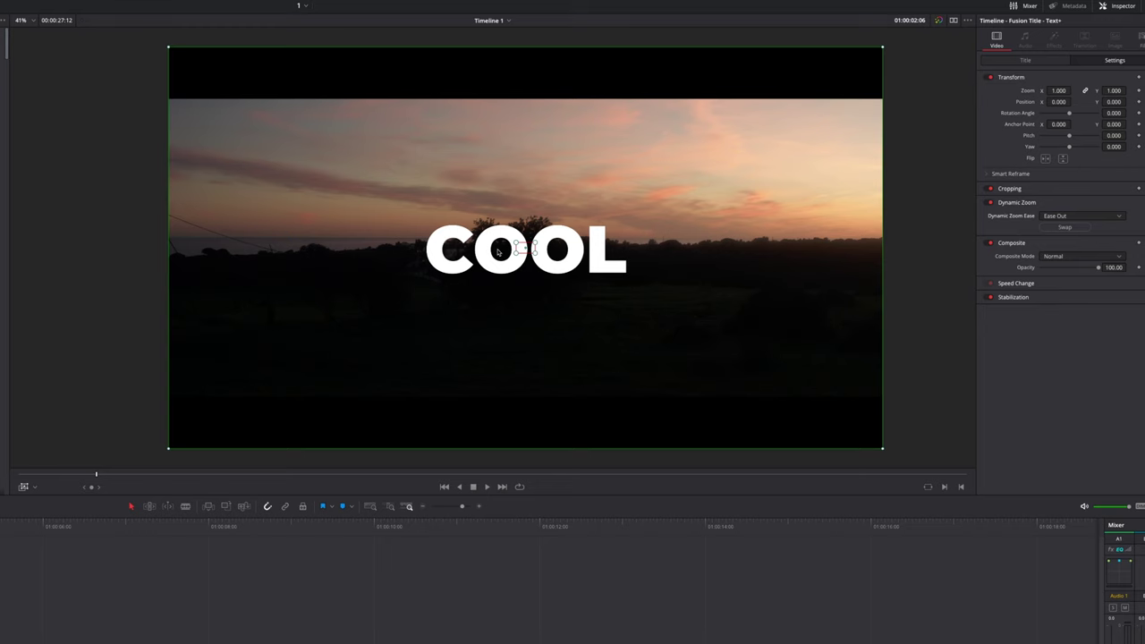
{"action": "scroll", "coordinate": [549, 247], "scroll_direction": "up", "scroll_amount": 5}
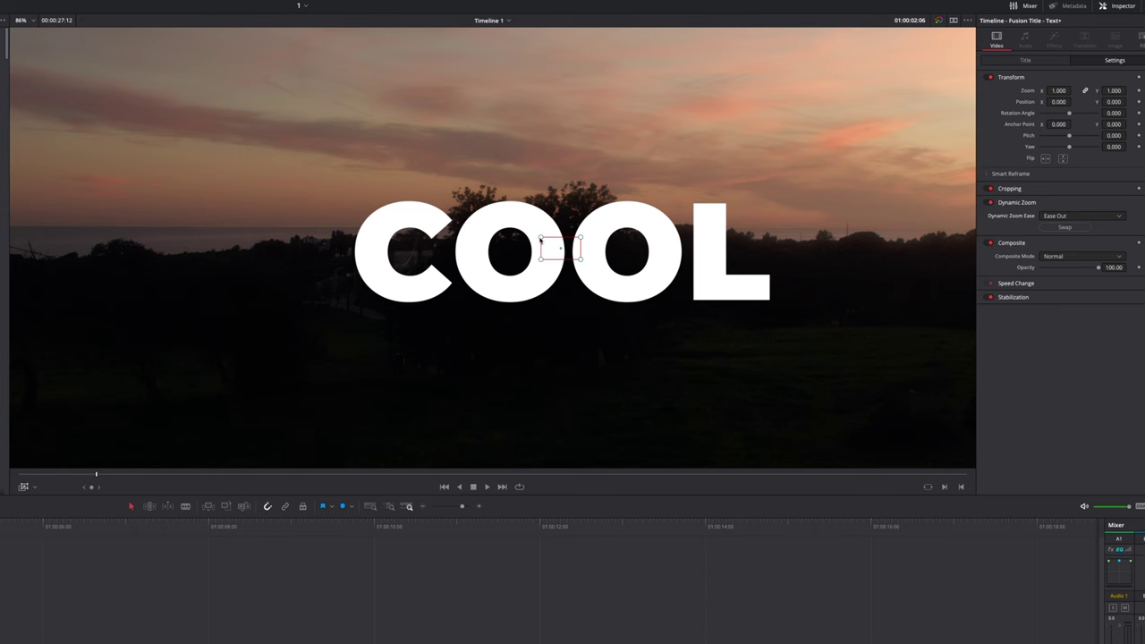
{"action": "mouse_move", "coordinate": [541, 239]}
{"action": "left_mouse_down"}
{"action": "mouse_move", "coordinate": [555, 248]}
{"action": "mouse_move", "coordinate": [538, 252]}
{"action": "left_mouse_up"}
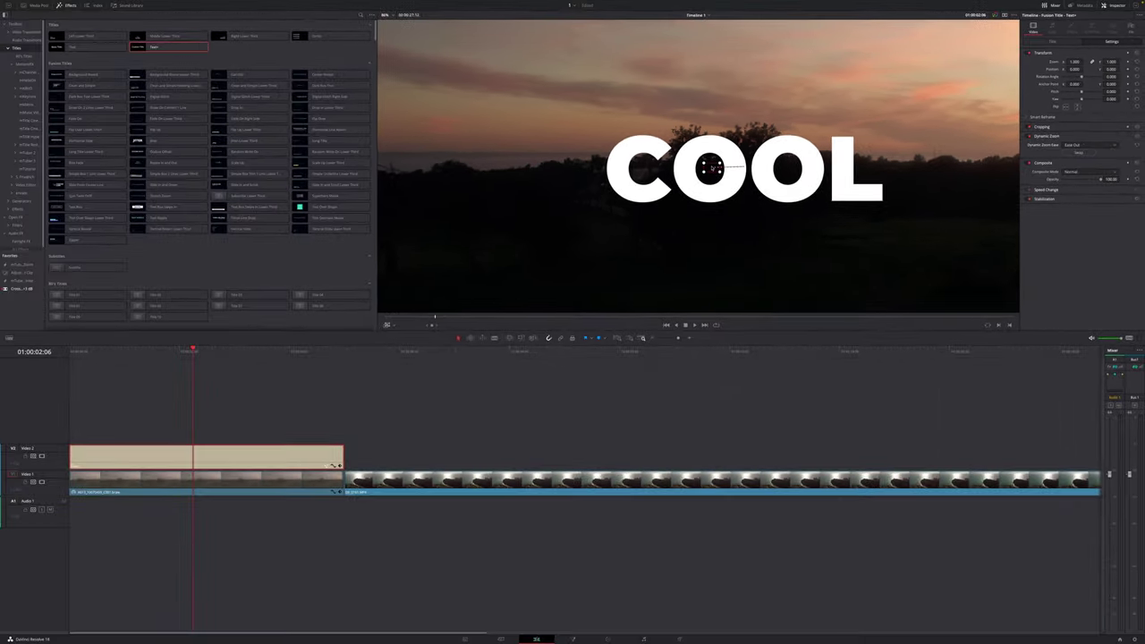
Fit the viewer, return to the timeline start, and lengthen the COOL title clip slightly
{"action": "key", "text": "shift+z"}
{"action": "key", "text": "Home"}
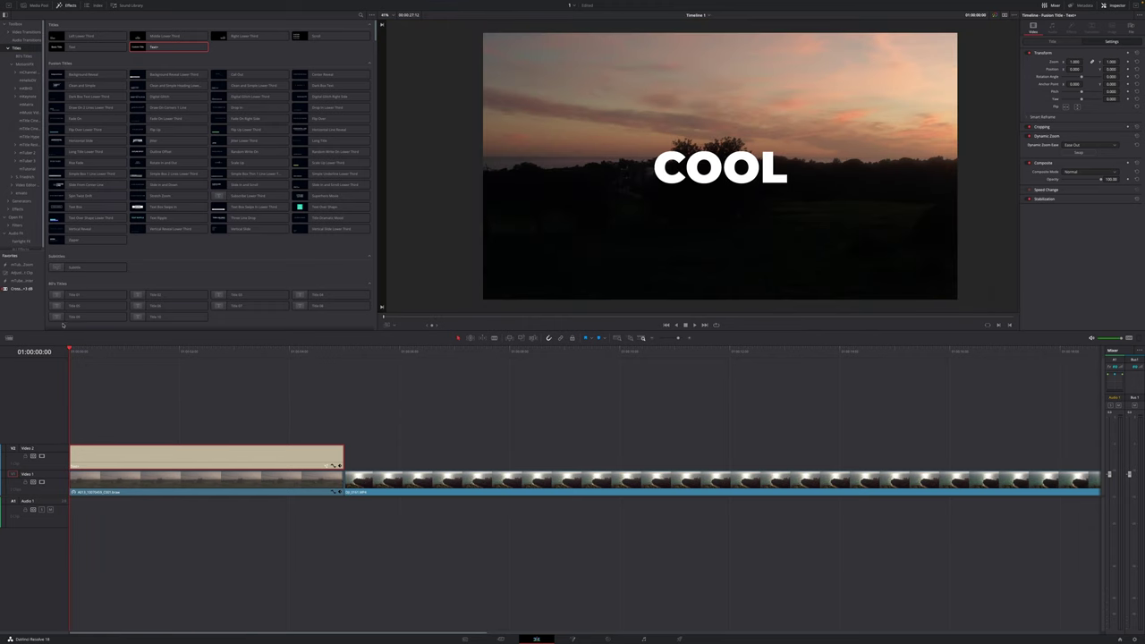
{"action": "left_click_drag", "start_coordinate": [341, 461], "coordinate": [362, 460]}
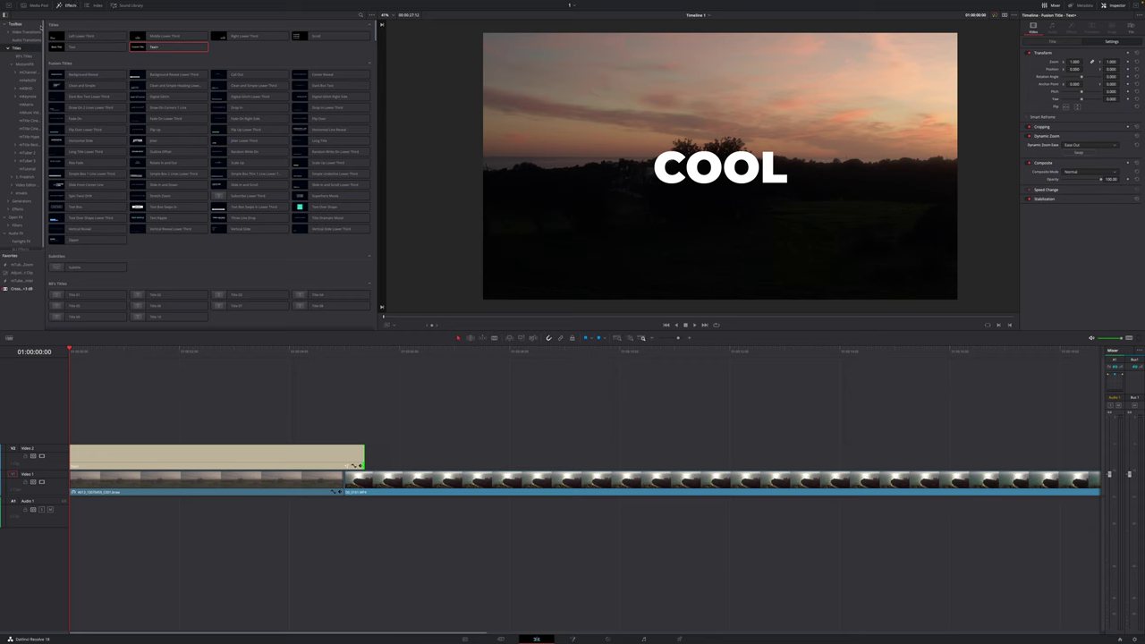
Add a Cross Dissolve at the V1 cut after the sunset clip and play the fly-through
{"action": "left_click", "coordinate": [27, 31]}
{"action": "left_click", "coordinate": [240, 36]}
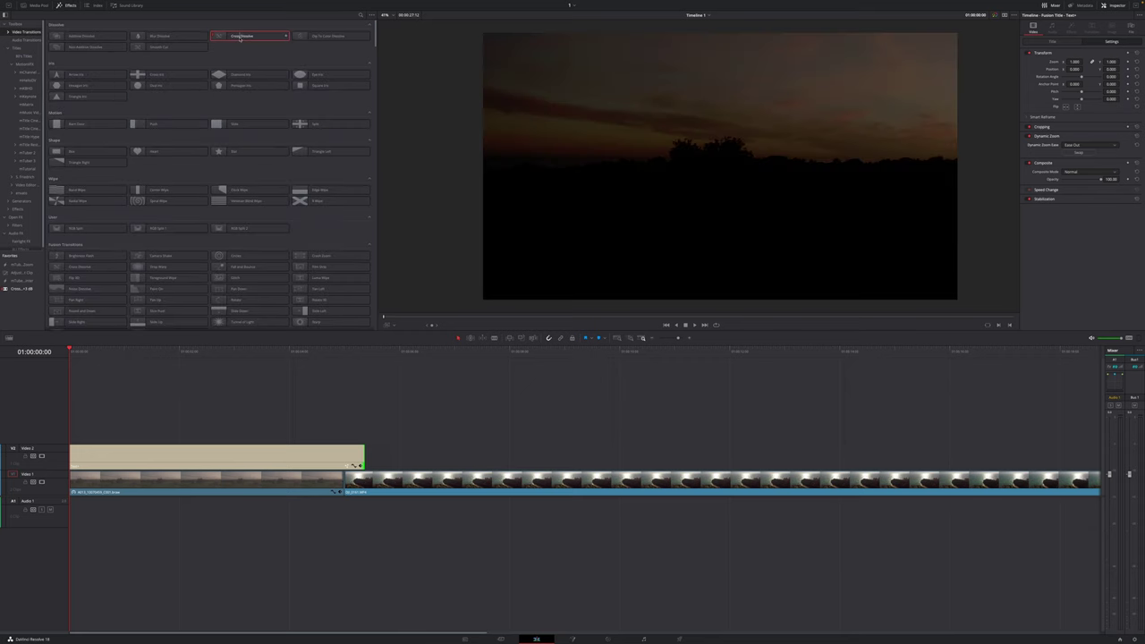
{"action": "left_click_drag", "start_coordinate": [239, 36], "coordinate": [354, 483]}
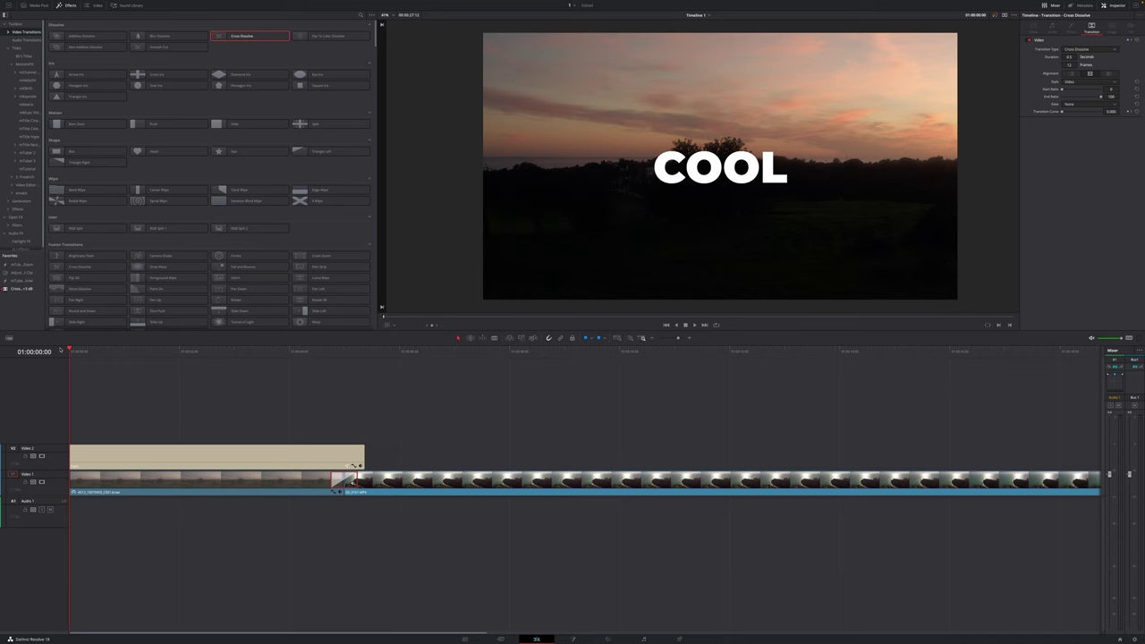
{"action": "key", "text": "space"}
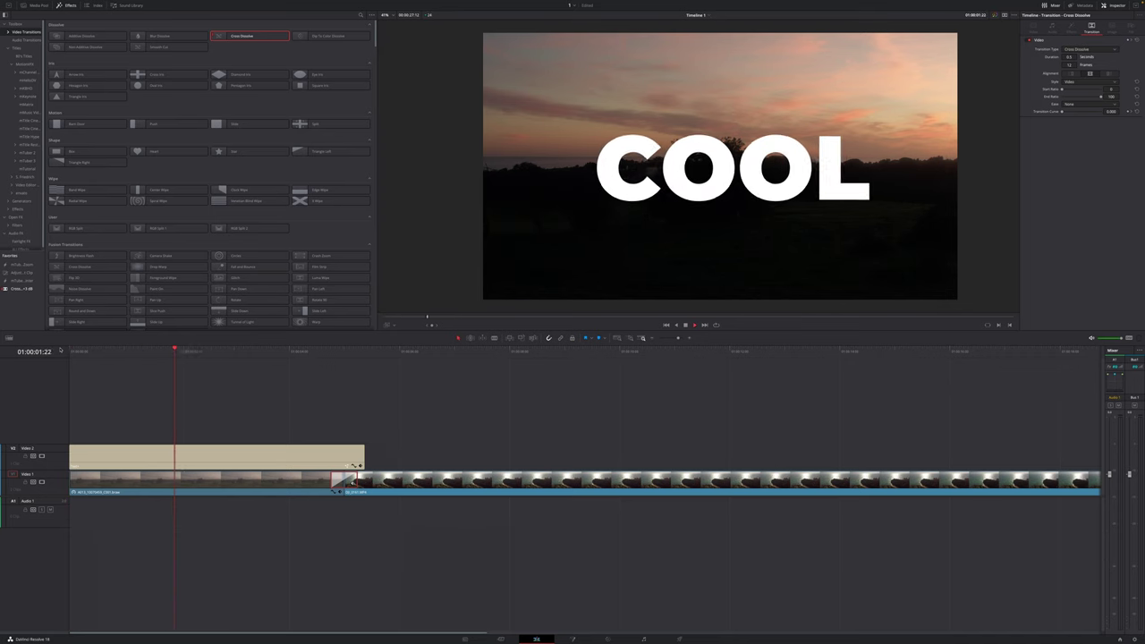